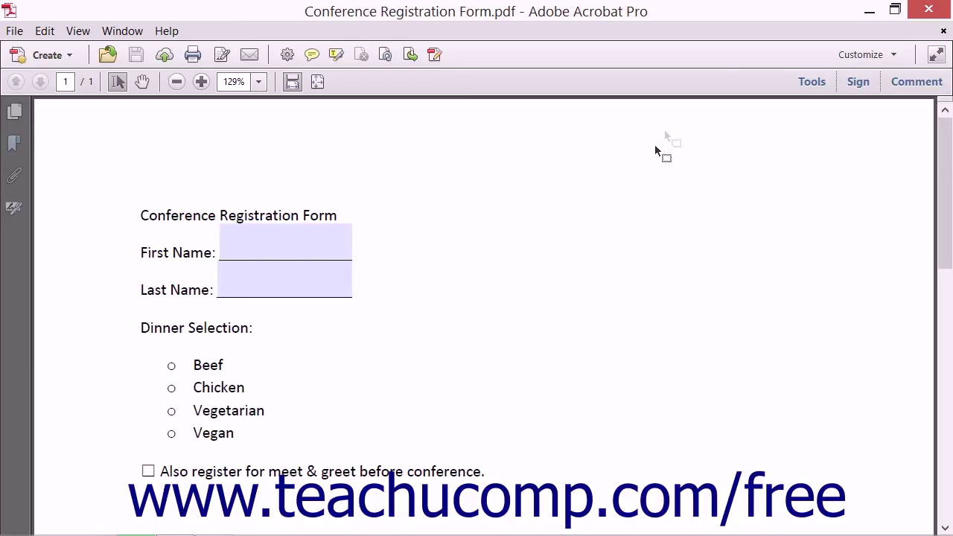
Enter form field editing and place a radio button on the Beef bullet
left_click(811, 83)
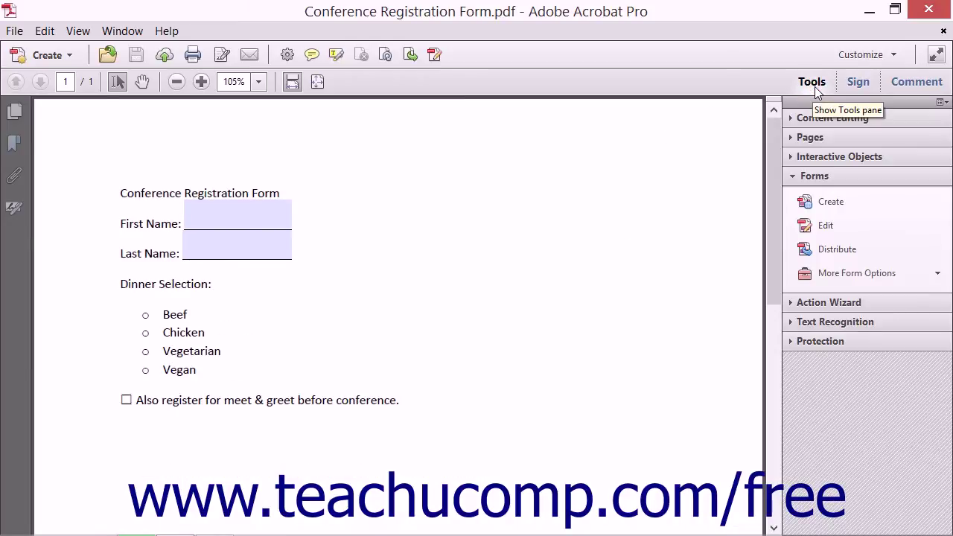
left_click(826, 227)
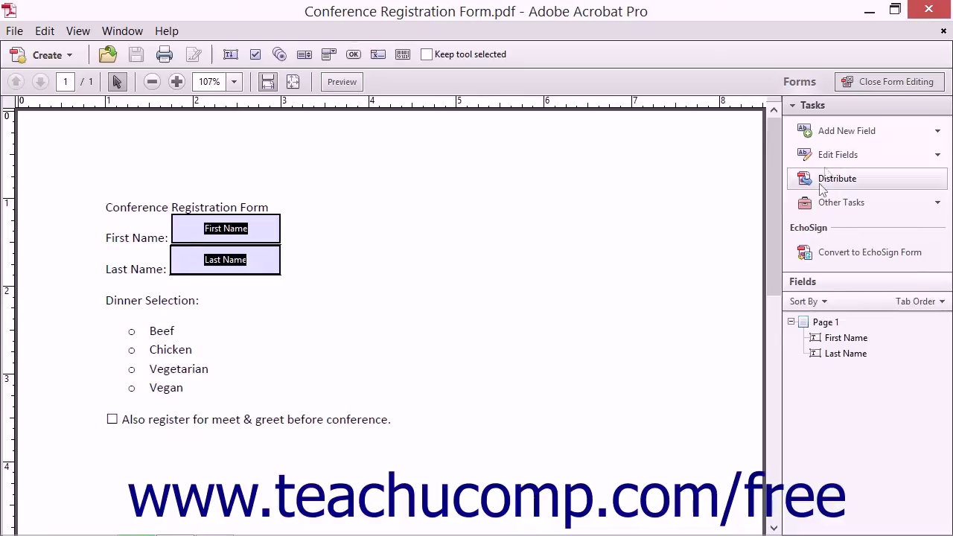
left_click(841, 134)
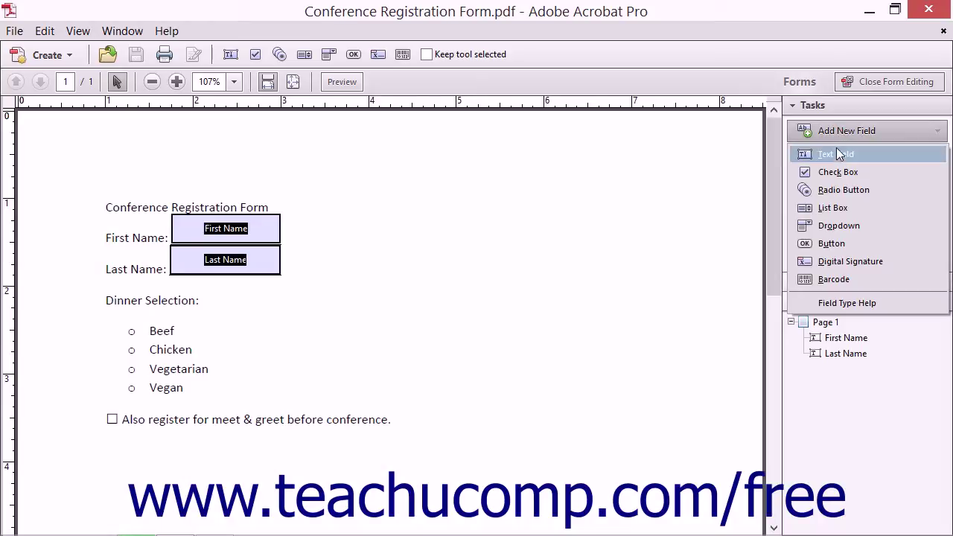
left_click(837, 193)
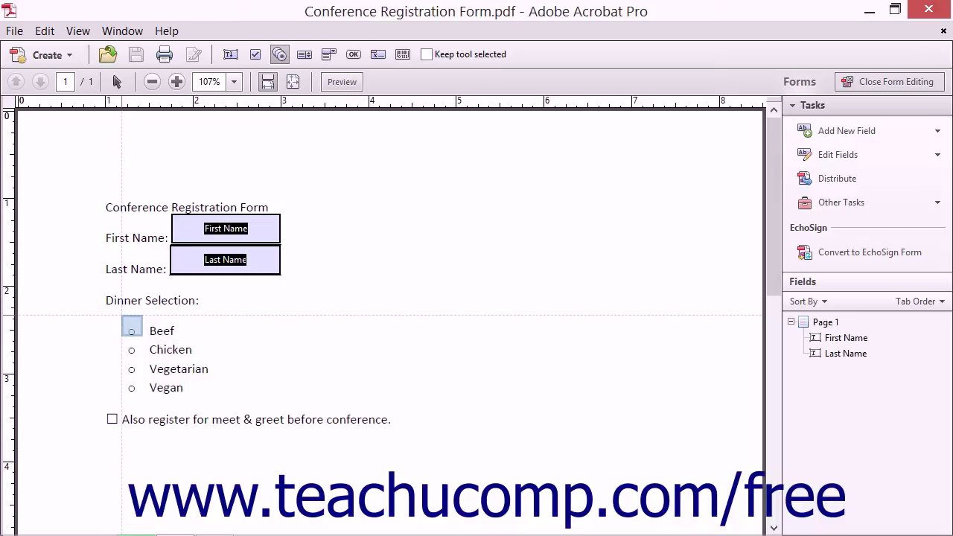
left_click(131, 328)
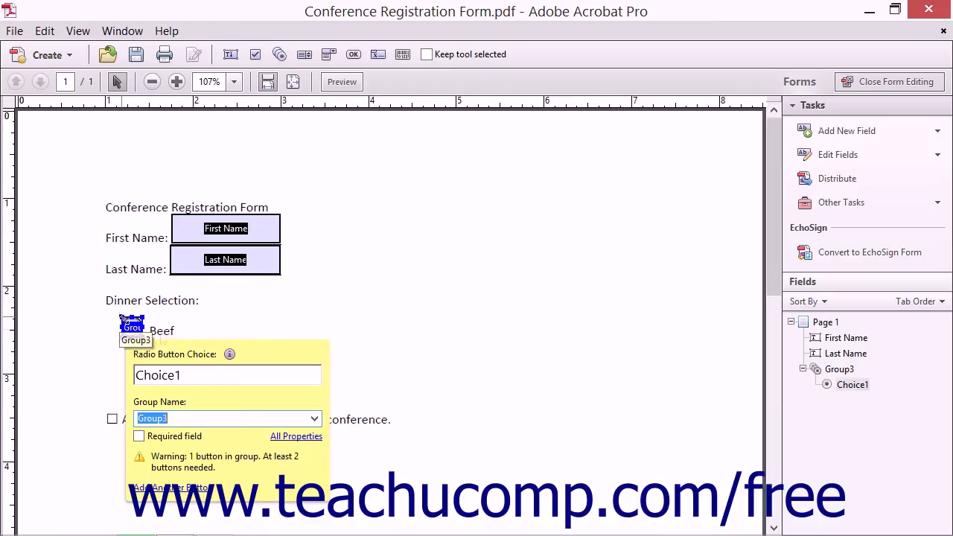
Rename the radio choice from Choice1 to Beef and its group from Group3 to DinnerChoice
double_click(196, 374)
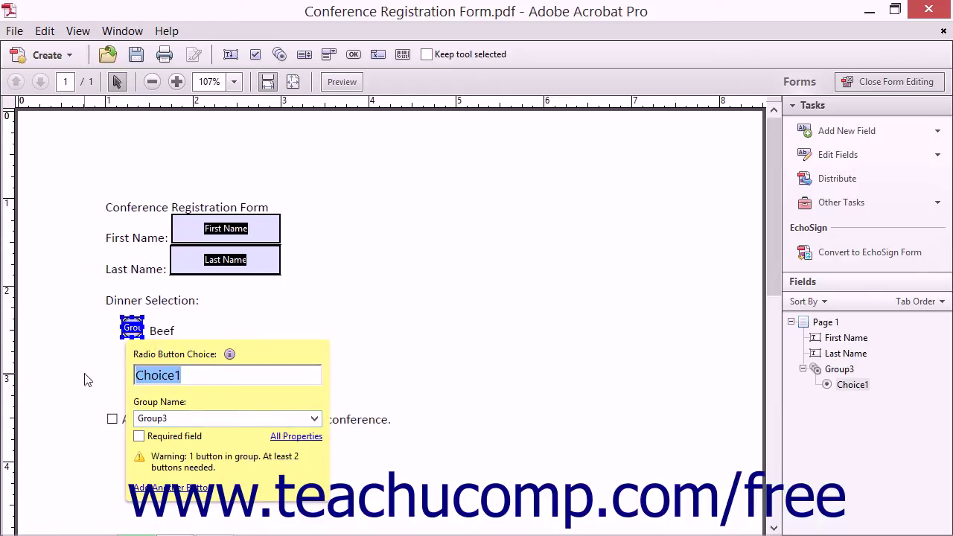
type("Beef")
key("Tab")
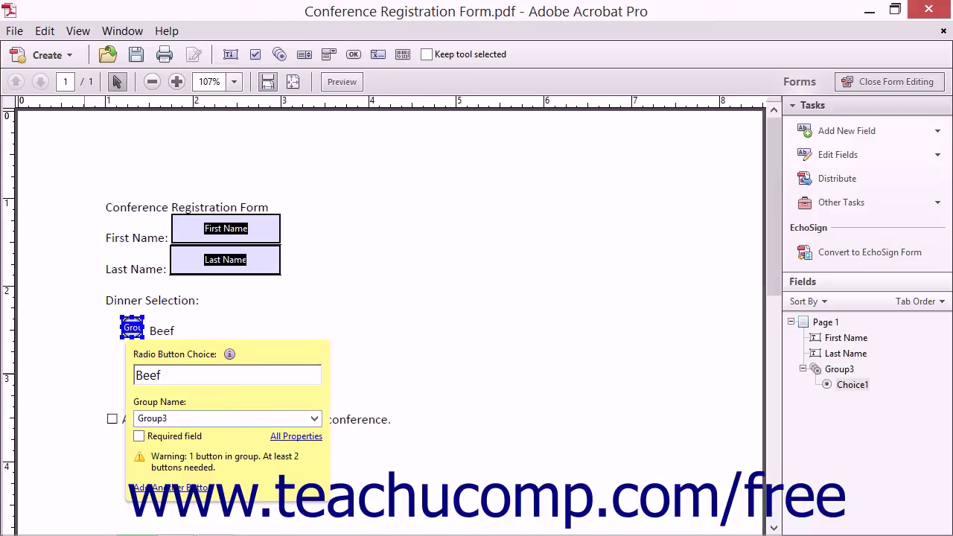
key("BackSpace")
key("BackSpace")
key("BackSpace")
key("BackSpace")
key("BackSpace")
key("BackSpace")
type("DinnerChoice")
Mark DinnerChoice as required and add a second button on the Chicken bullet named Chicken
left_click(139, 436)
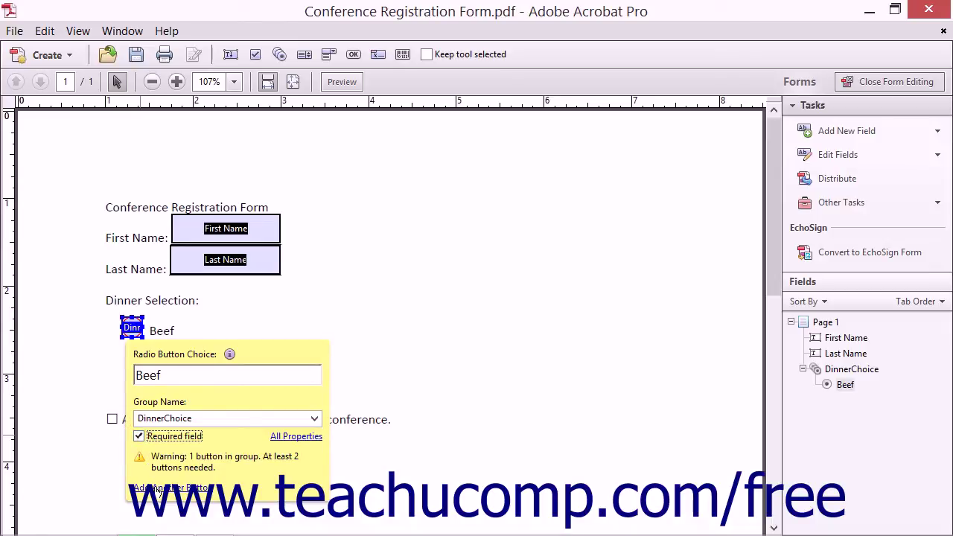
left_click(159, 489)
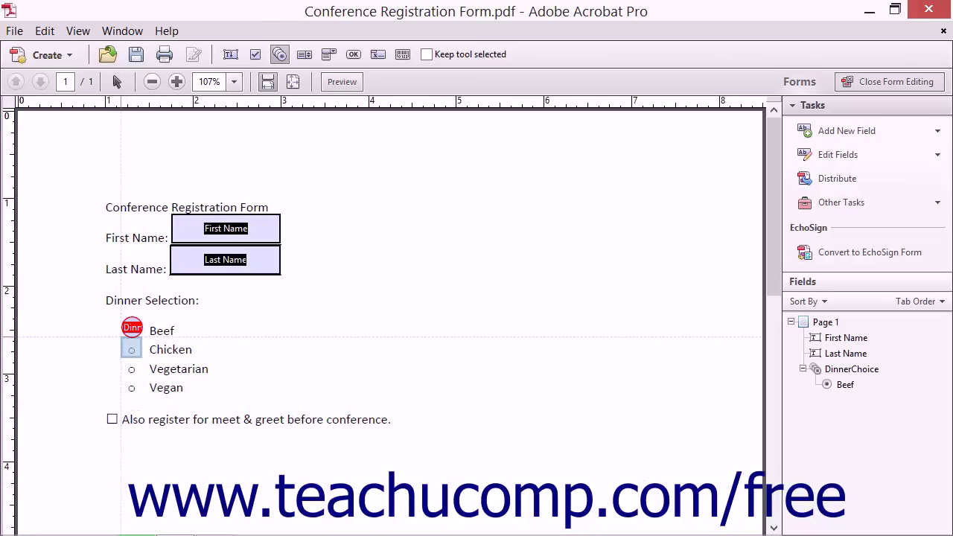
left_click(121, 340)
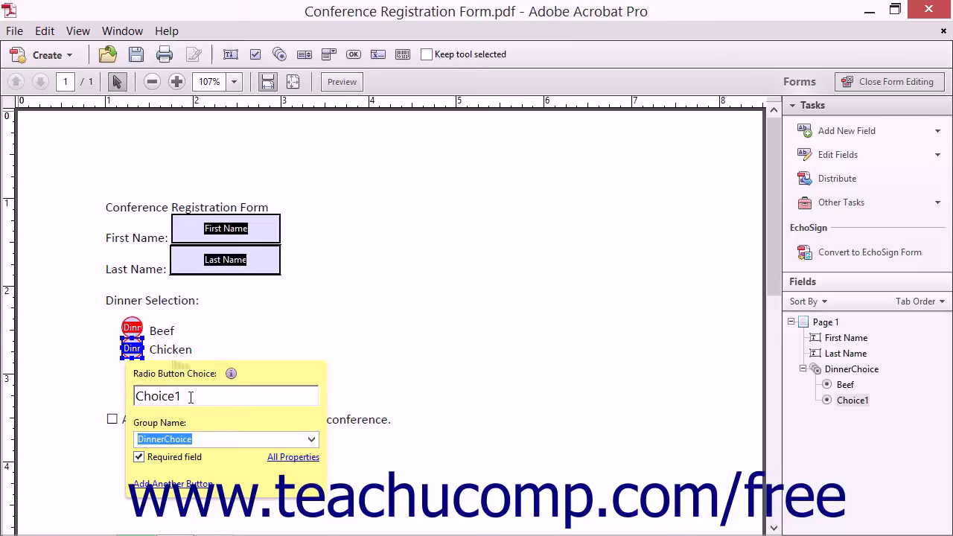
double_click(191, 397)
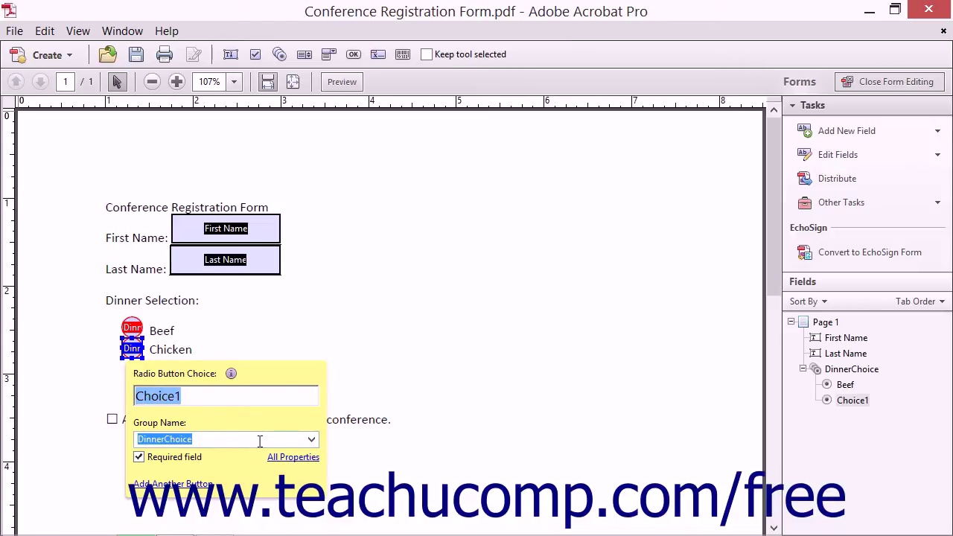
type("Ch")
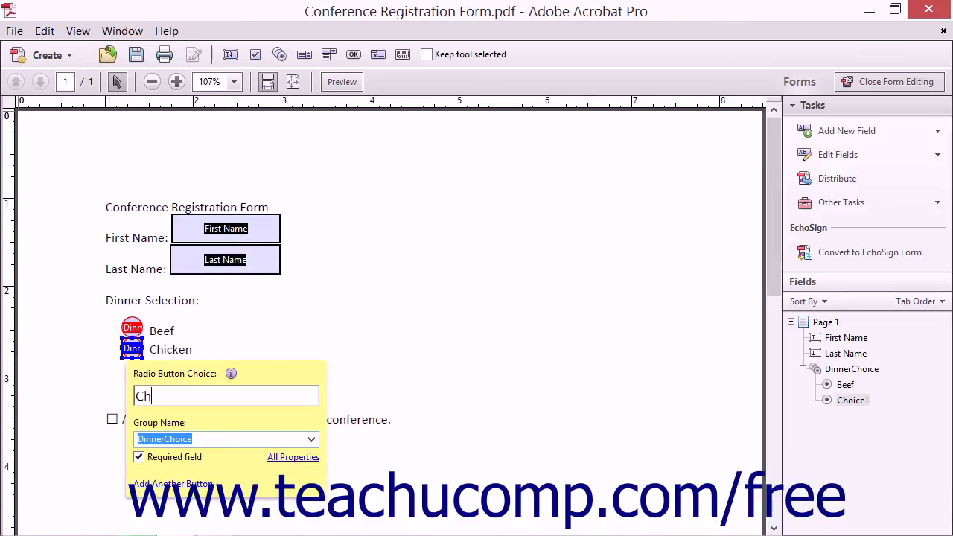
type("icken")
Add a DinnerChoice radio button on the Vegetarian bullet named Vegetarian
left_click(190, 485)
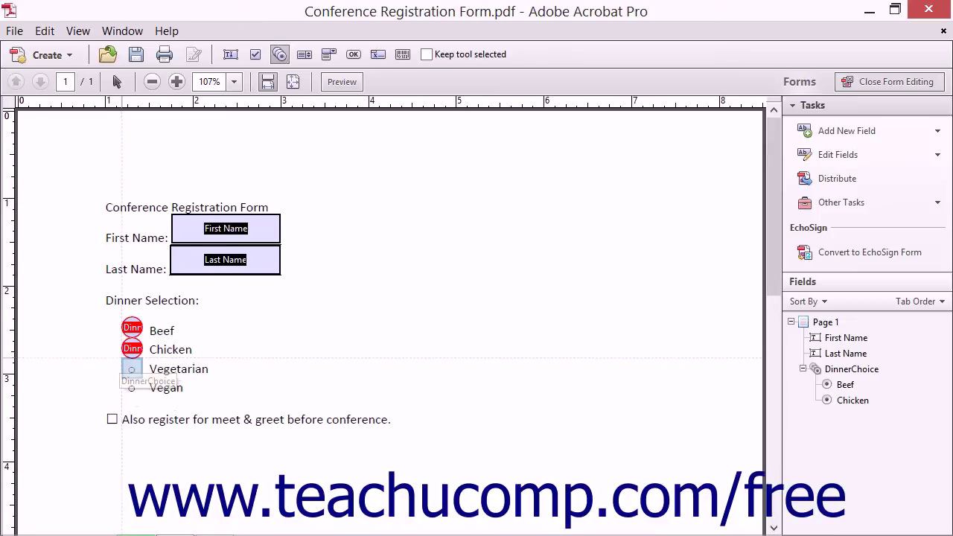
left_click(131, 368)
double_click(180, 411)
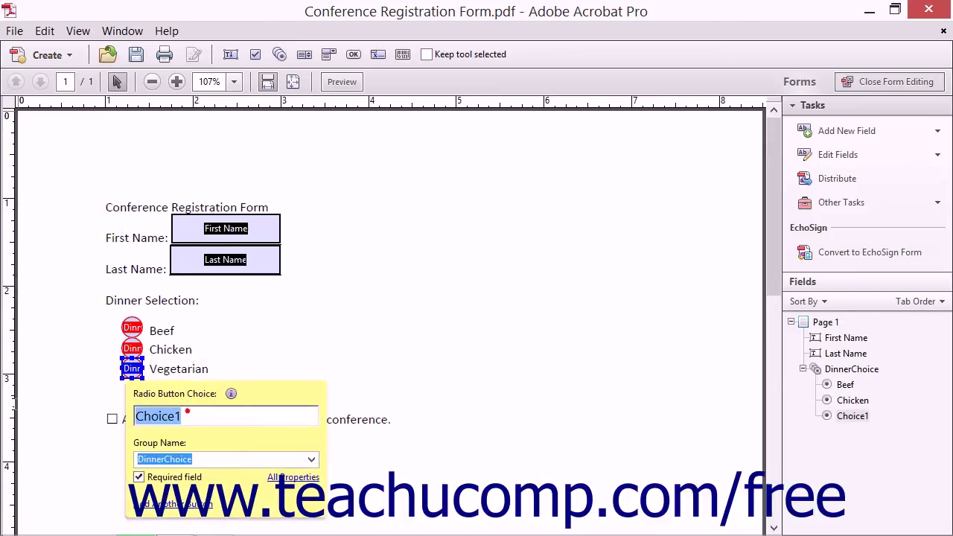
type("Vegetarian")
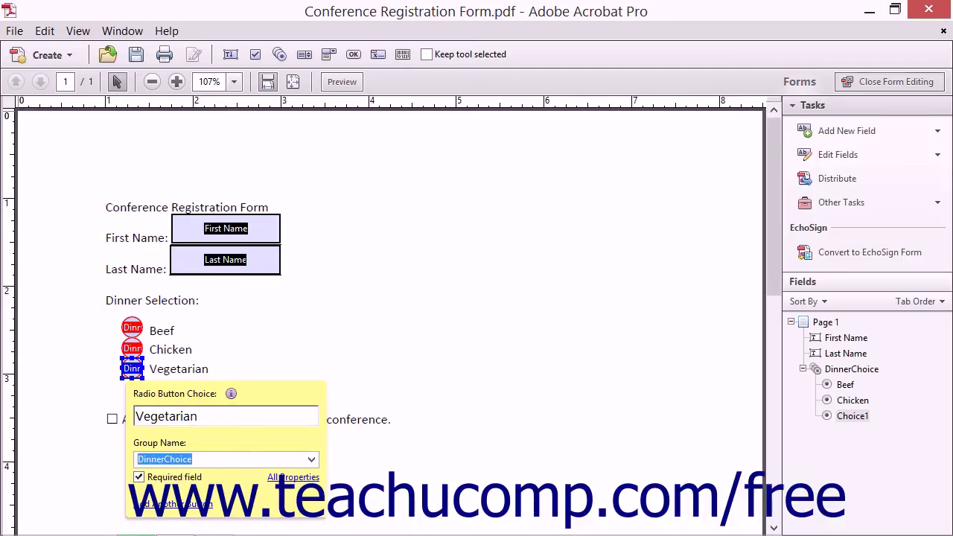
Add a final DinnerChoice radio button on the Vegan bullet named Vegan
left_click(150, 505)
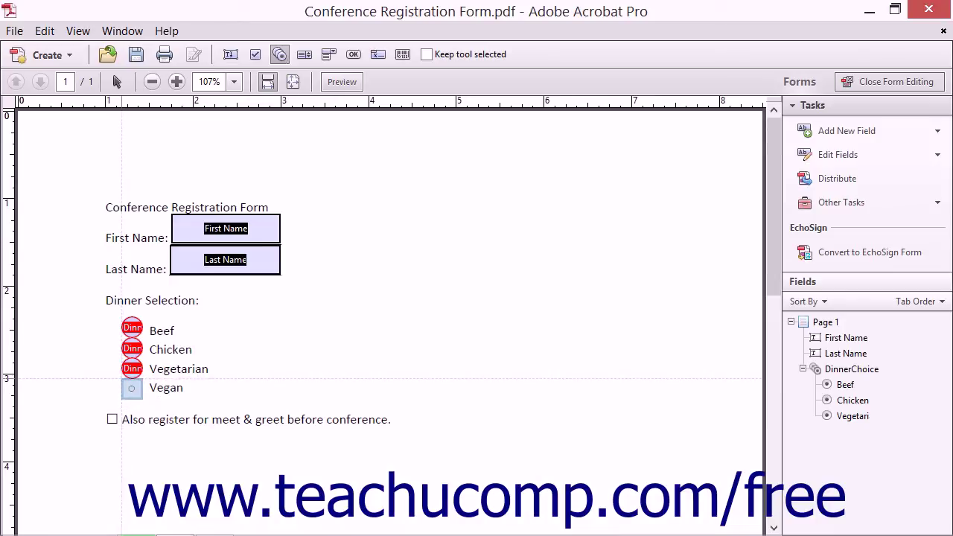
left_click(132, 387)
left_click_drag(191, 271, 76, 260)
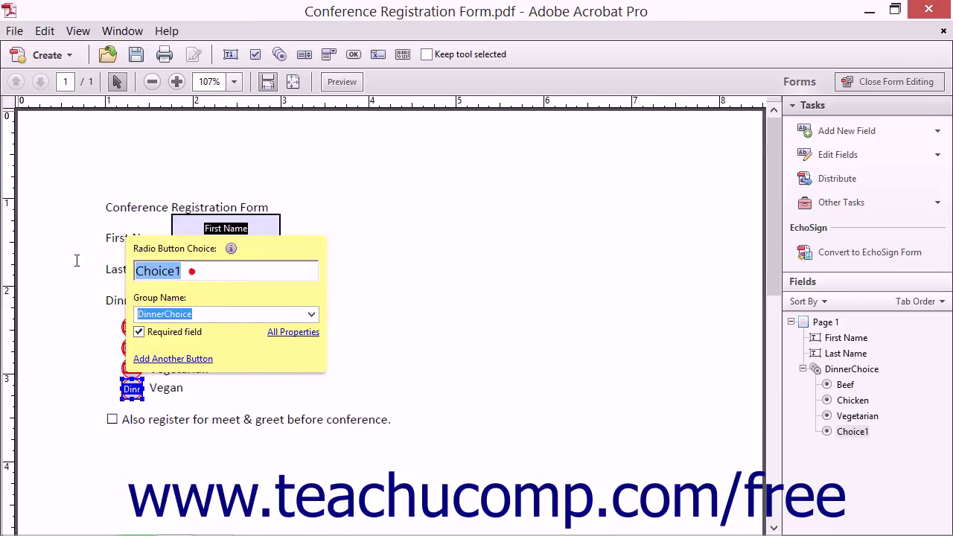
type("Vegan")
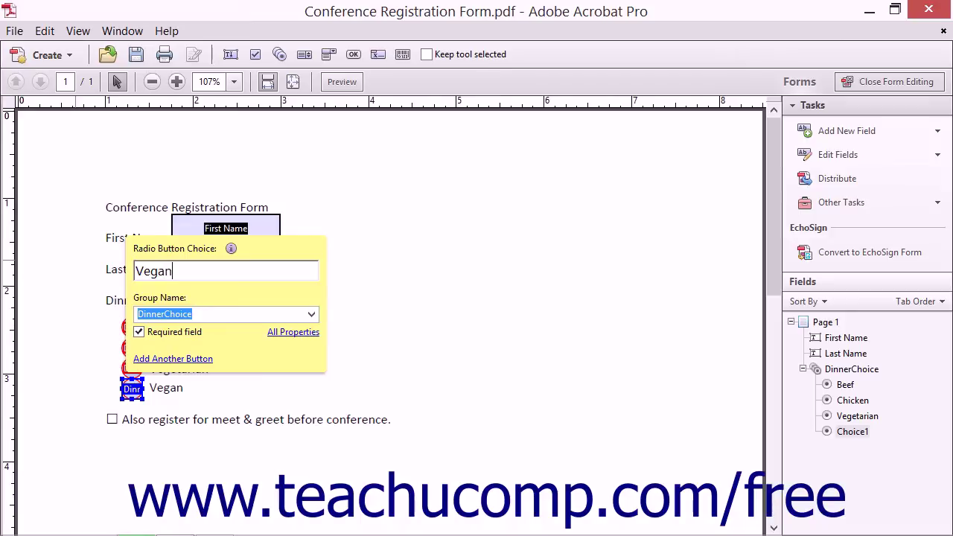
left_click(364, 268)
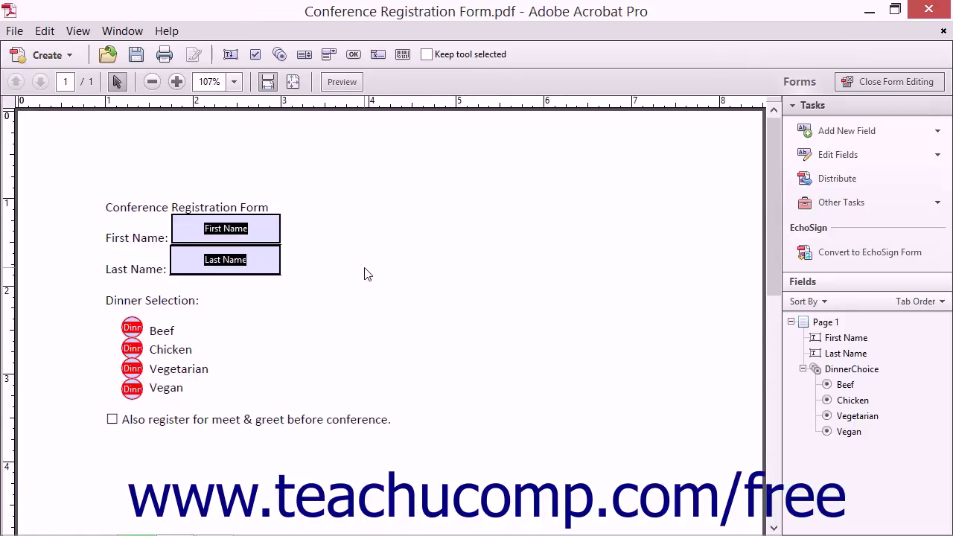
Preview the form and select Beef, Chicken, then Vegetarian to confirm only one stays selected
left_click(349, 84)
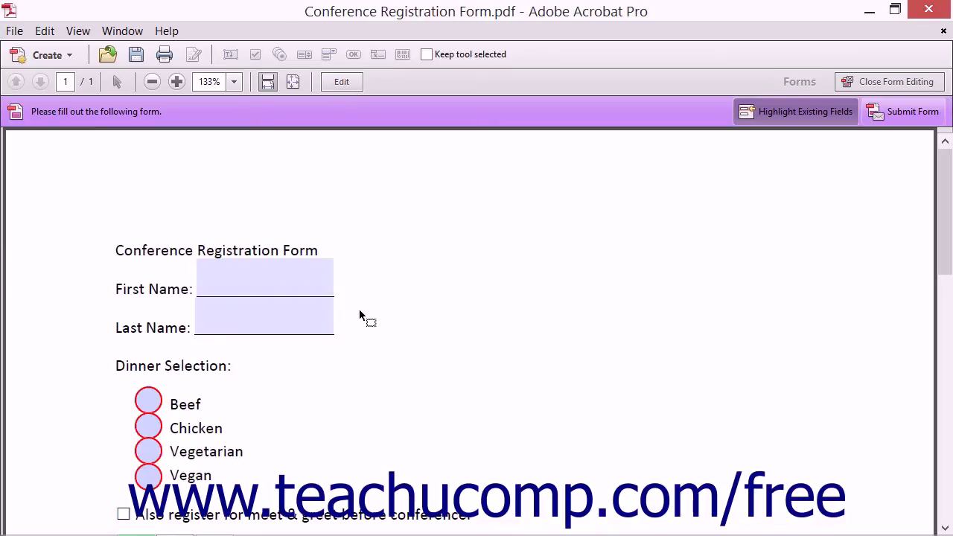
left_click(148, 402)
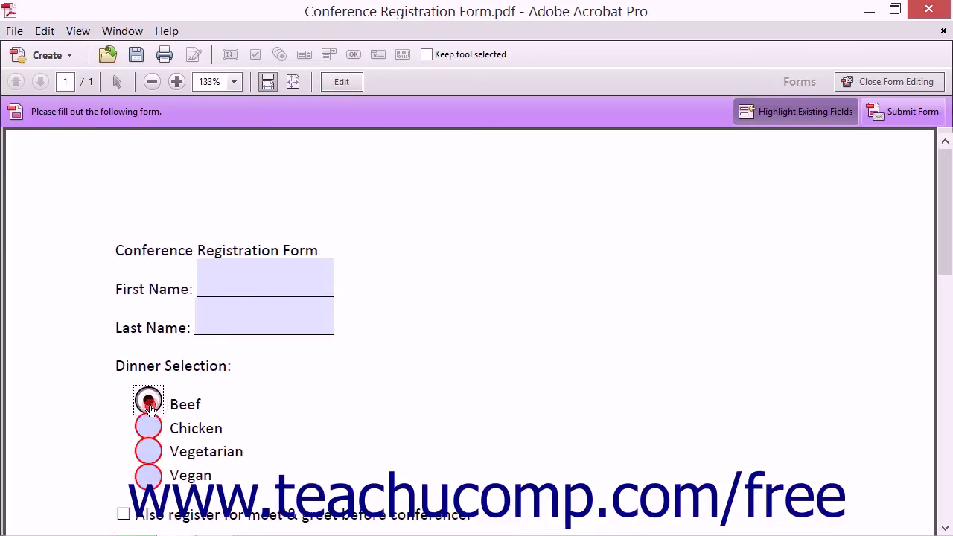
left_click(148, 430)
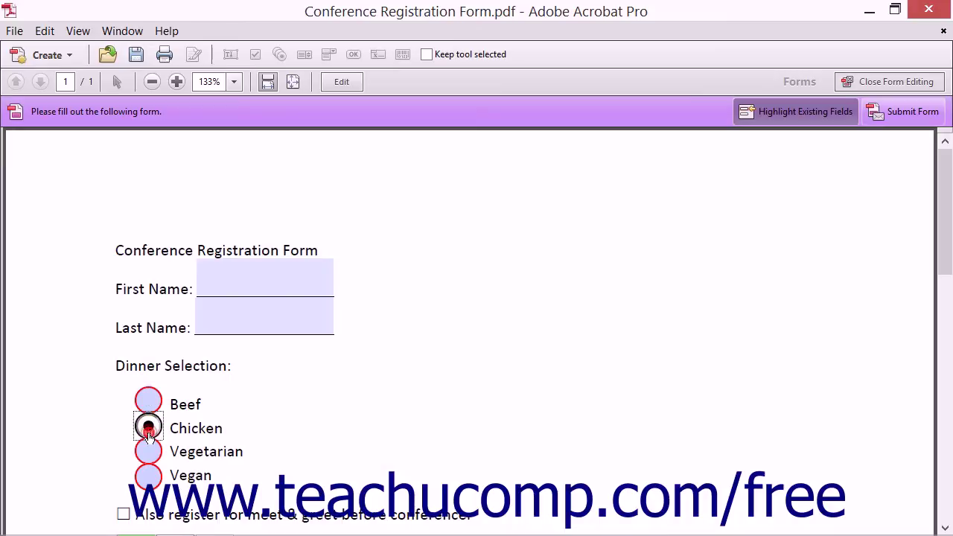
left_click(148, 453)
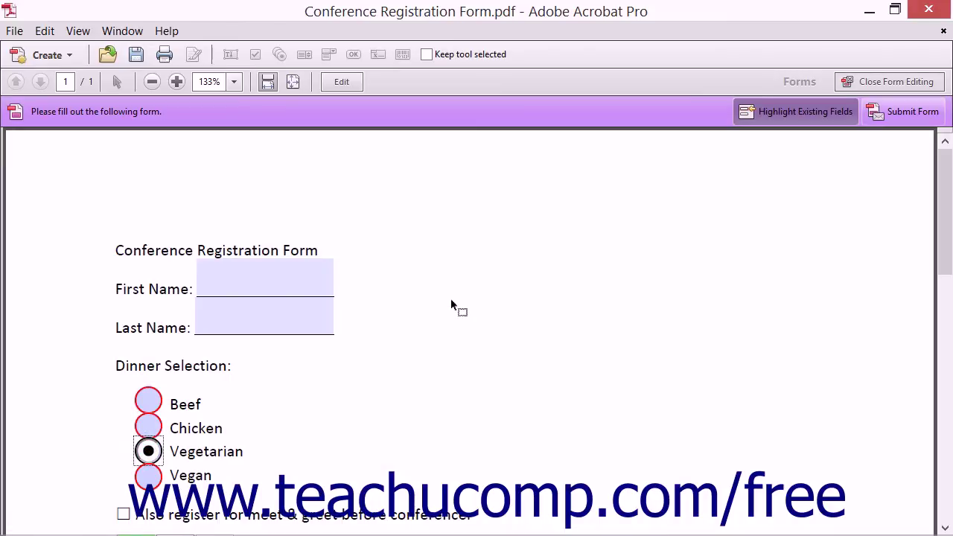
Leave the preview and go back to form editing mode
left_click(344, 88)
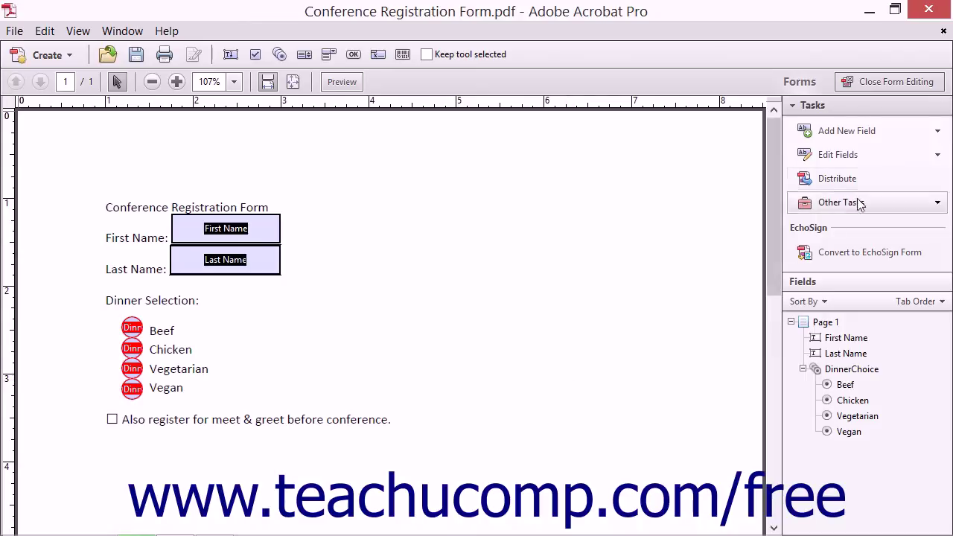
Pick Check Box from the Add New Field list
left_click(852, 134)
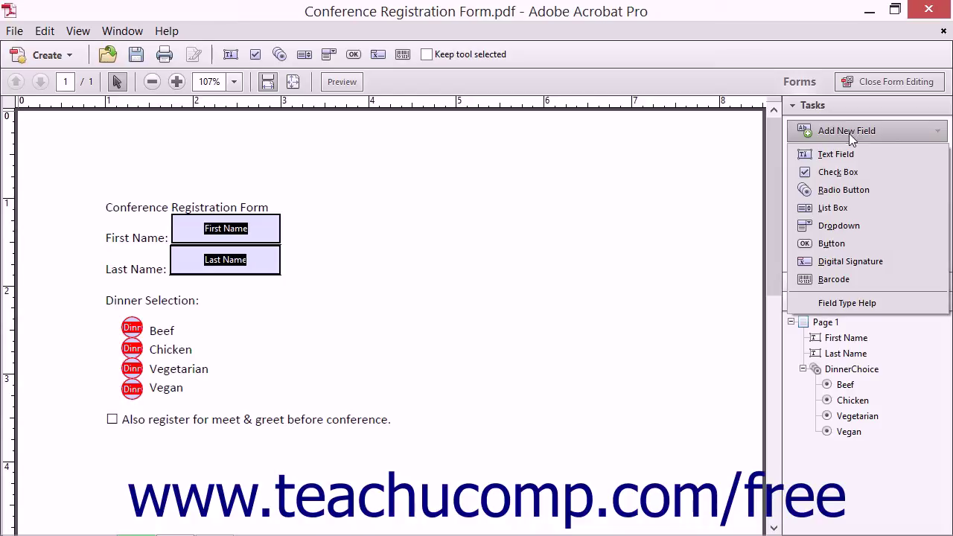
left_click(845, 173)
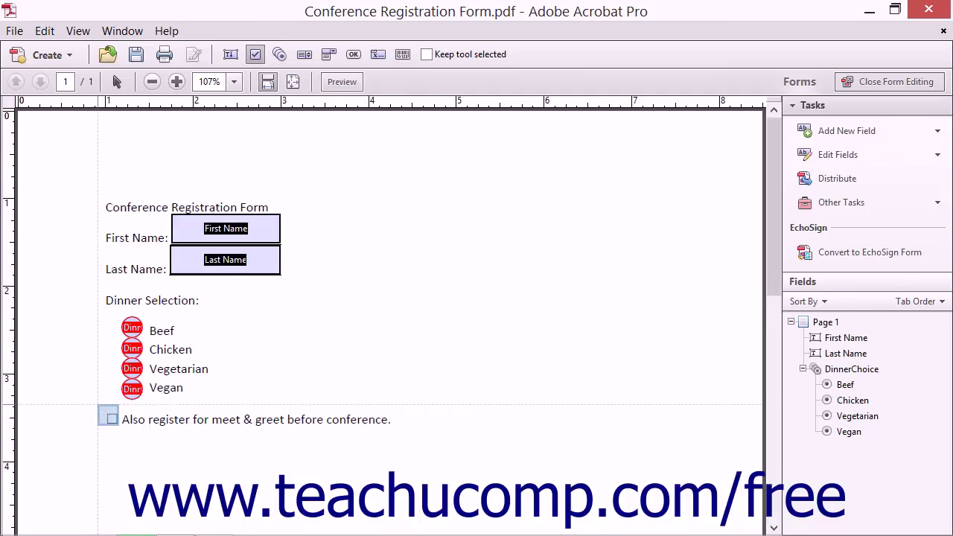
Place a check box beside the meet & greet line named Register4MeetNGreet
left_click(98, 406)
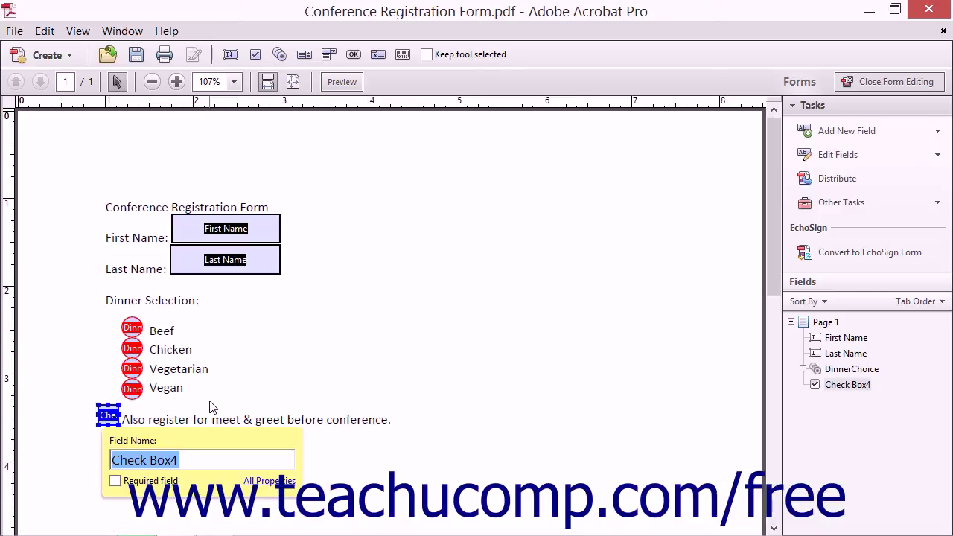
type("Re")
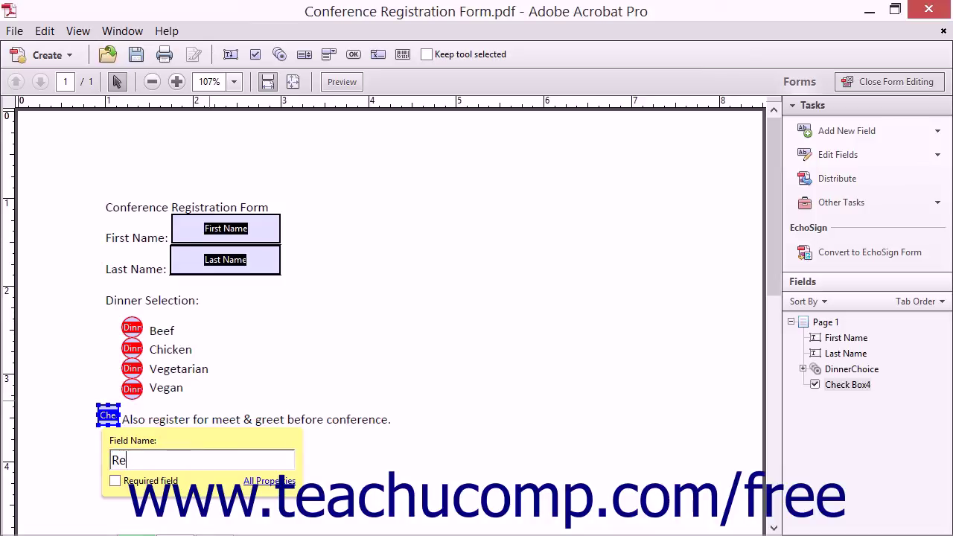
type("gister4MeetNGreet")
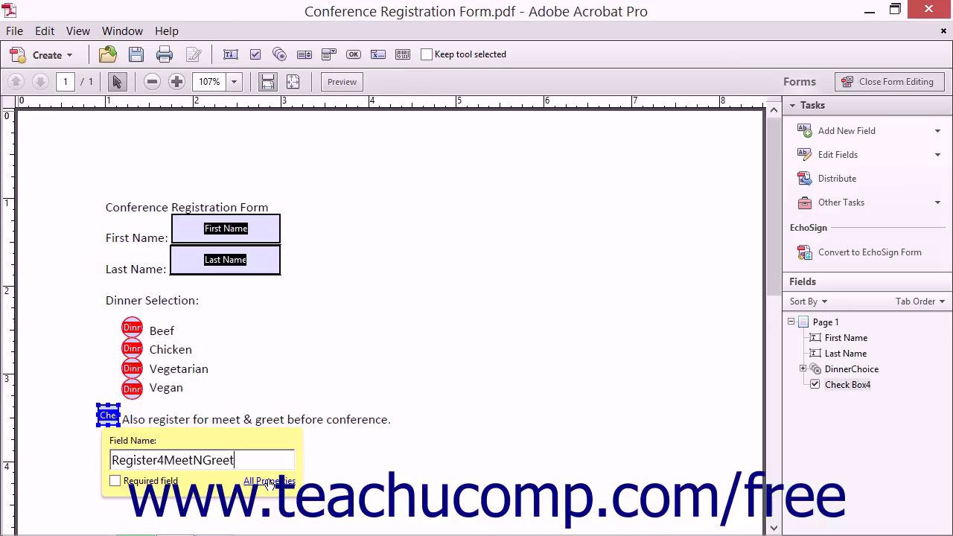
Review the Register4MeetNGreet check box in All Properties and close the dialog
left_click(269, 482)
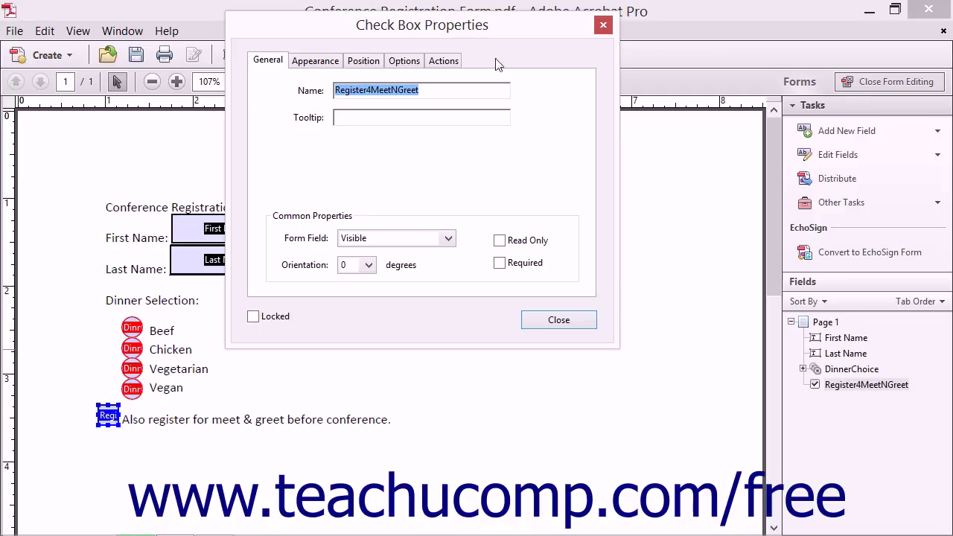
left_click(558, 320)
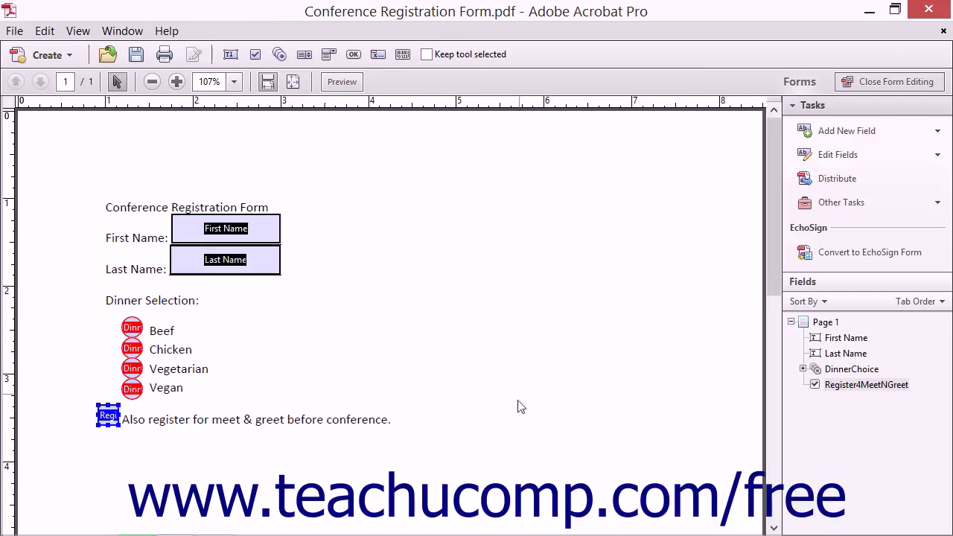